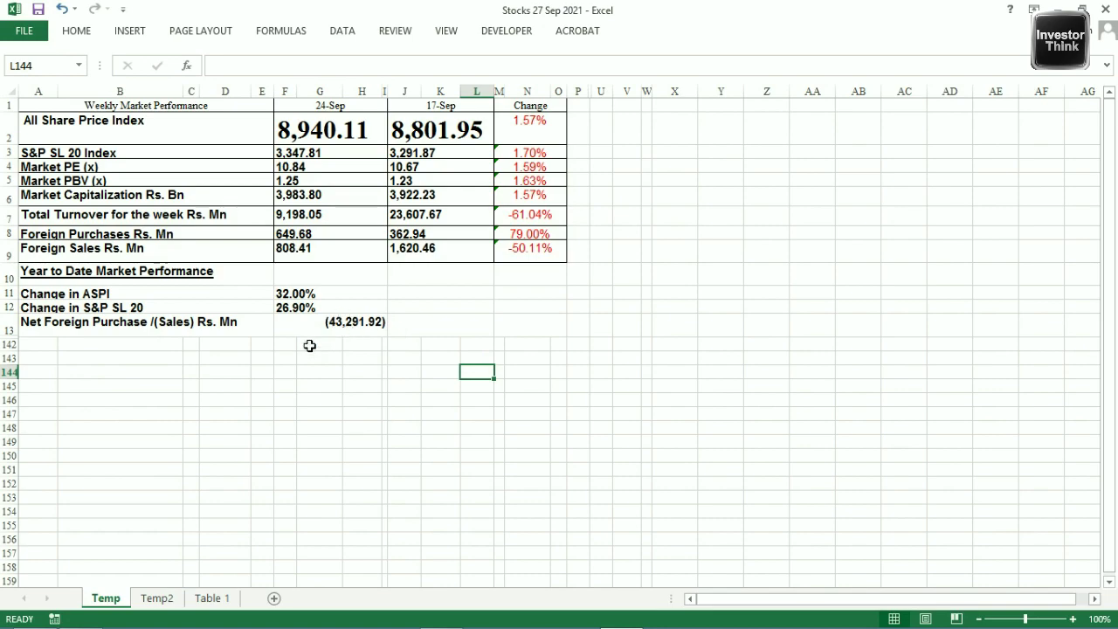
# - Open the Table 1 sheet and show its stock tables from the first column
pyautogui.click(157, 598)
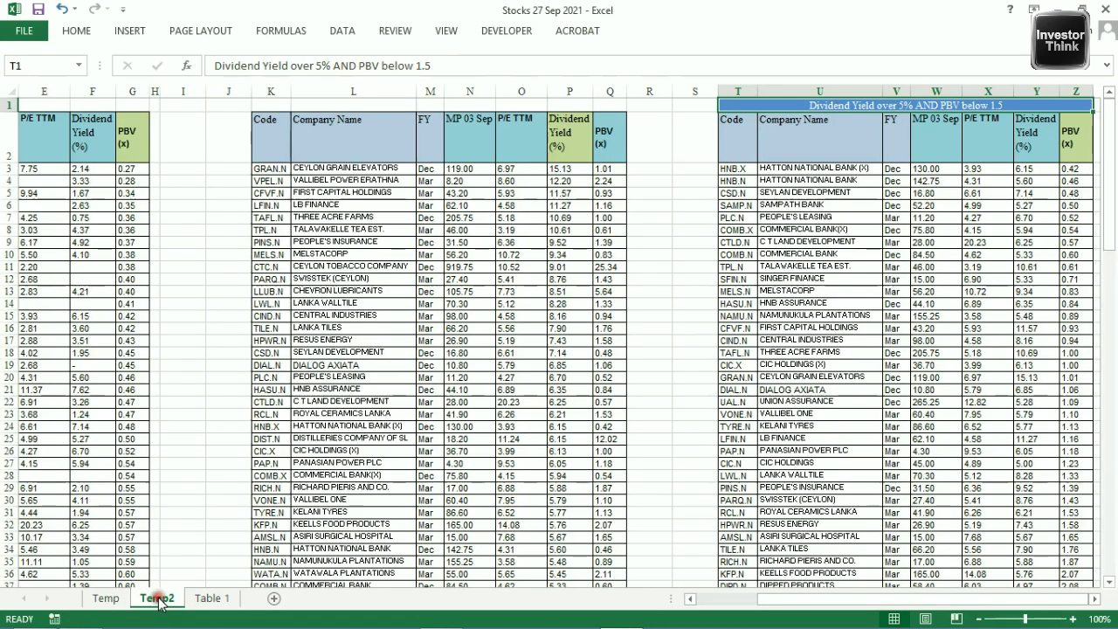
pyautogui.click(210, 599)
pyautogui.hscroll(-3, 629, 573)
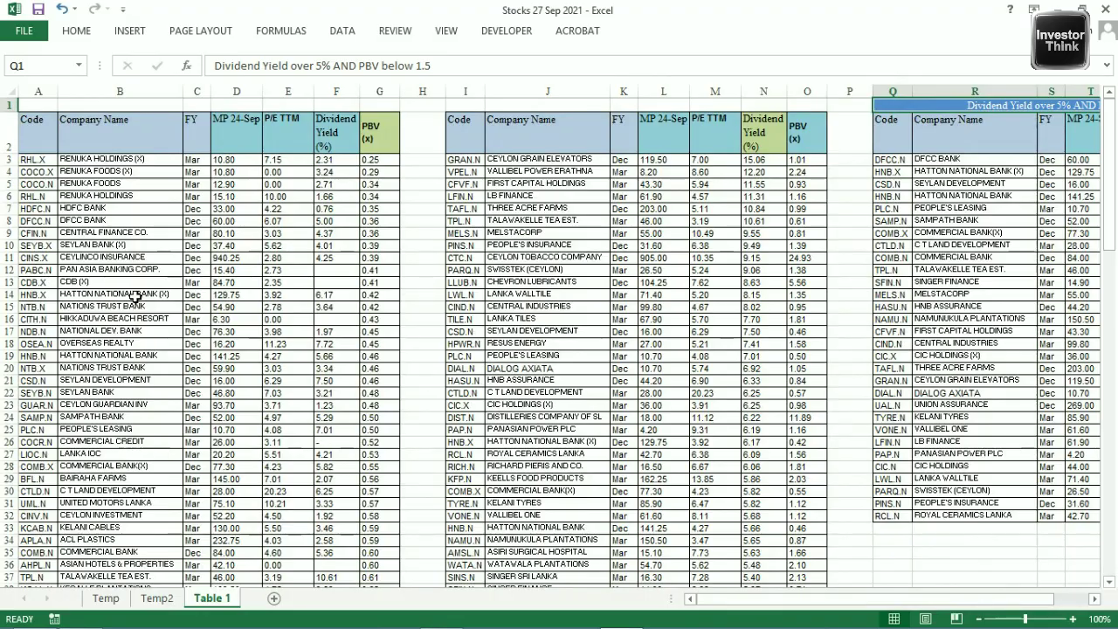
# - Look over the company list and column headings of the first table on Table 1, the one with PBV highlighted
pyautogui.click(101, 172)
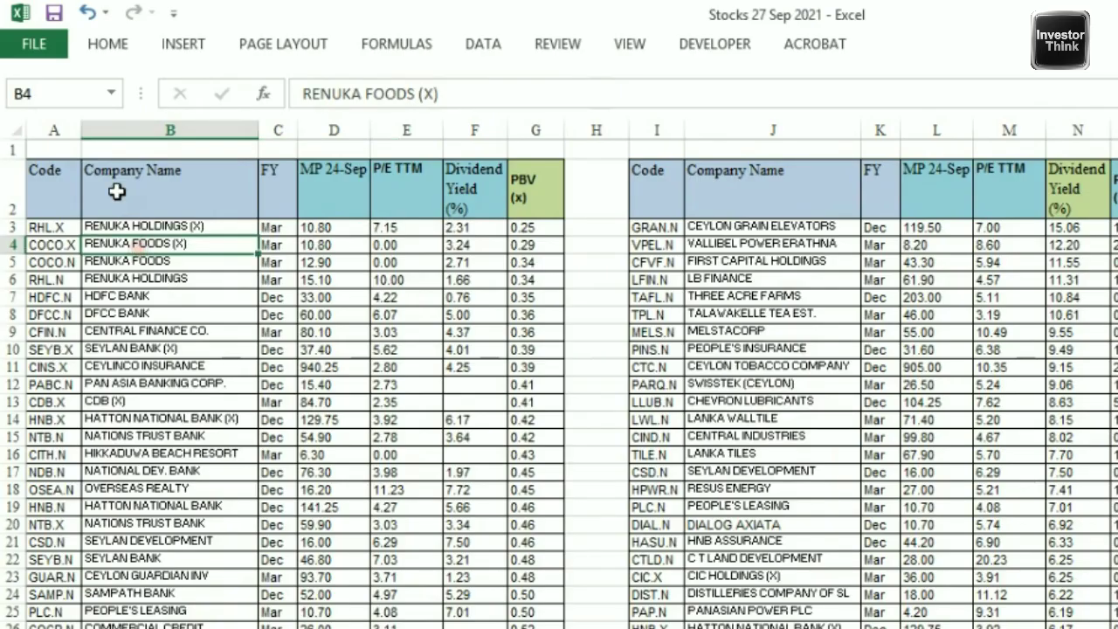
pyautogui.click(117, 191)
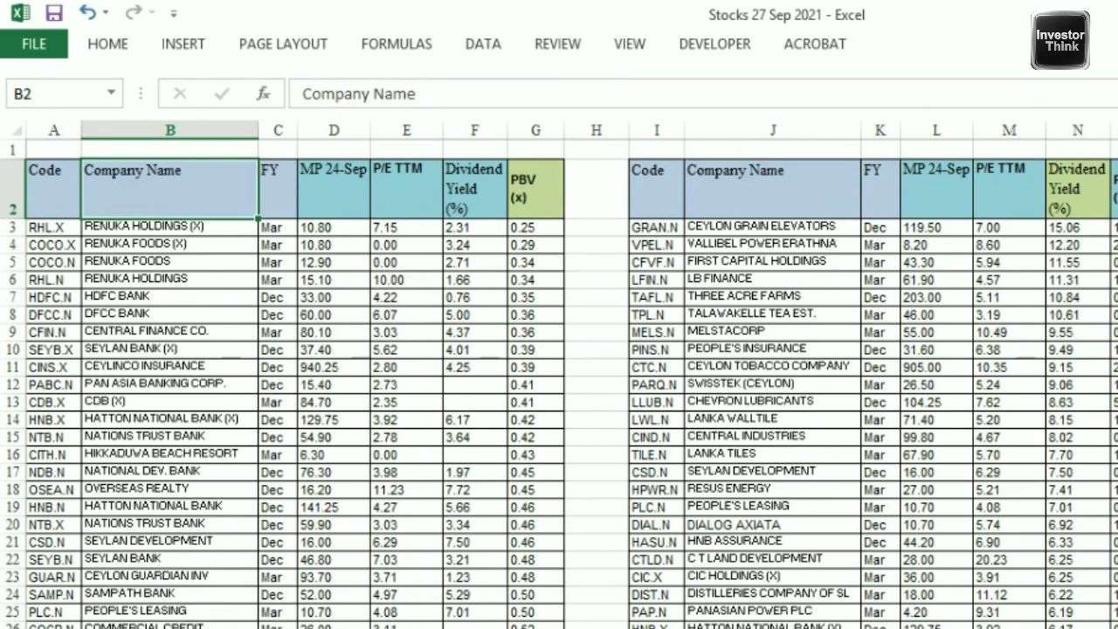
pyautogui.scroll(3, 559, 373)
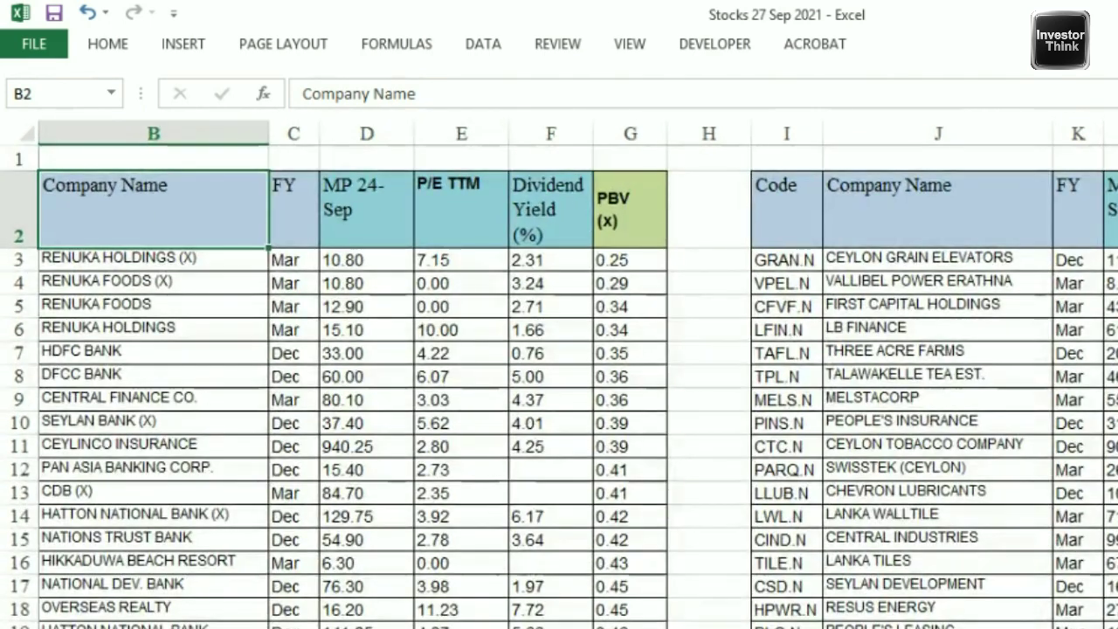
pyautogui.hscroll(-1, 559, 373)
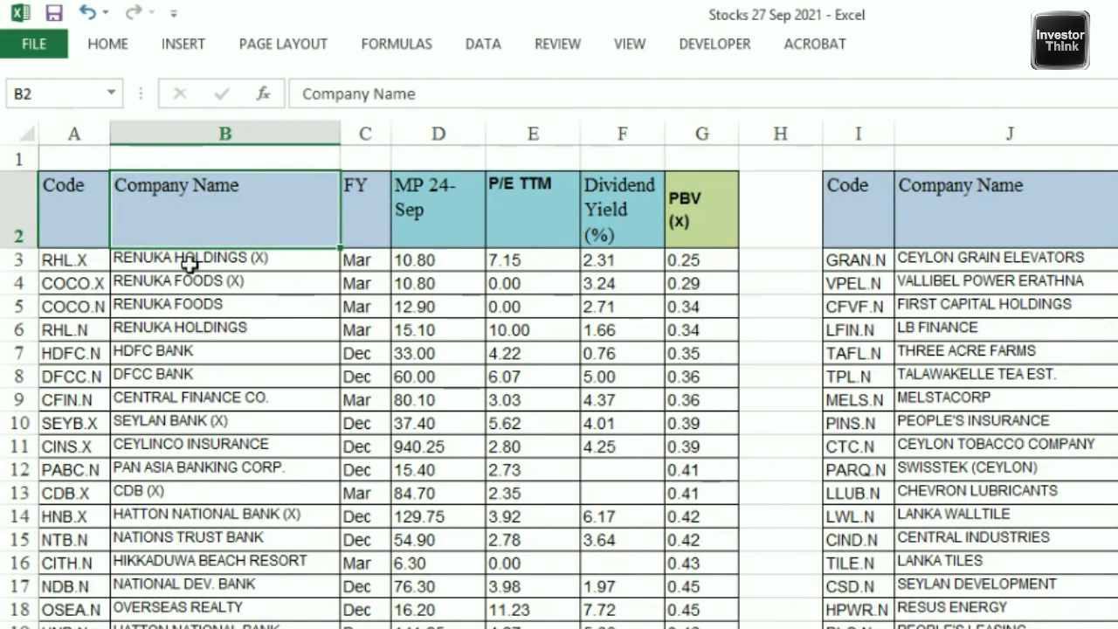
pyautogui.scroll(-6, 210, 302)
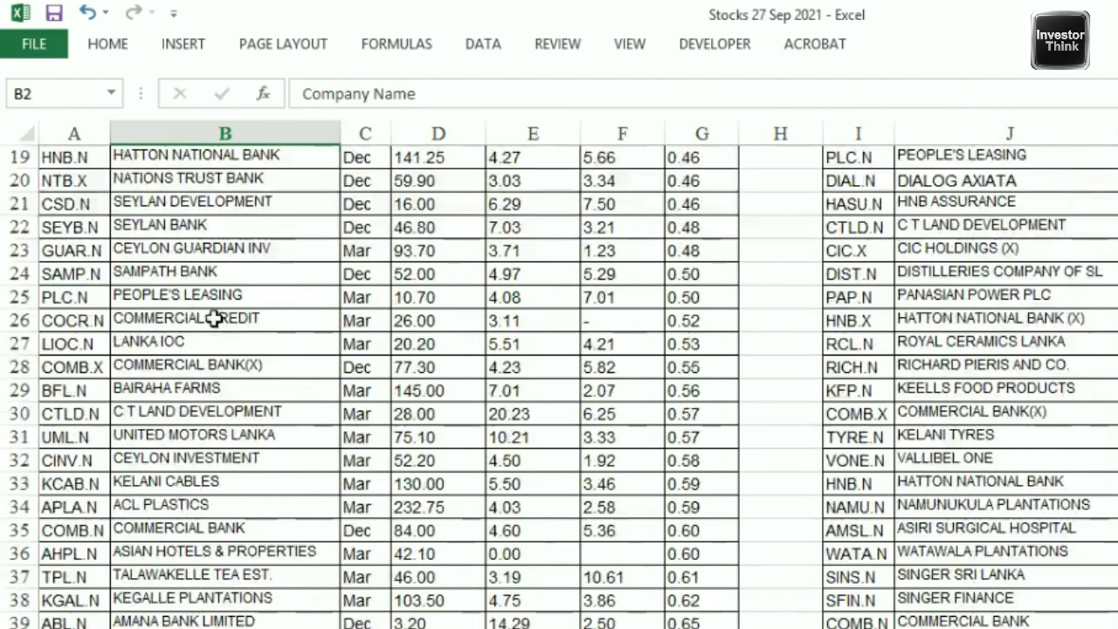
pyautogui.scroll(5, 215, 319)
pyautogui.scroll(1, 215, 320)
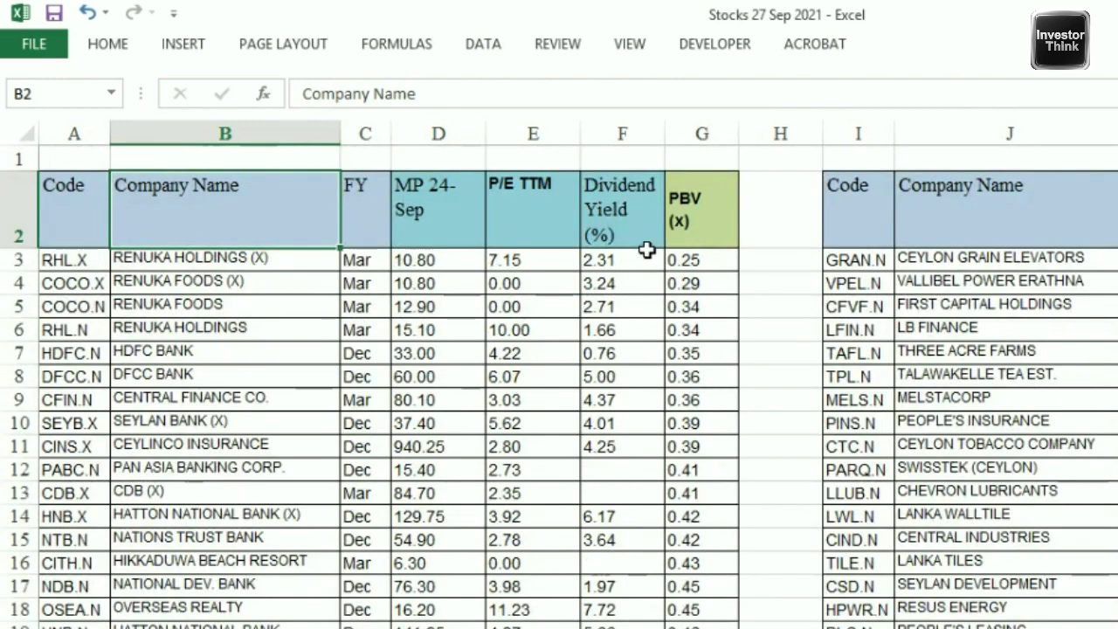
# - Highlight the PBV column, then the codes and company names in A3:B25, and review the lowest-PBV companies
pyautogui.moveTo(690, 225); pyautogui.dragTo(699, 627)
pyautogui.moveTo(70, 262); pyautogui.dragTo(288, 627)
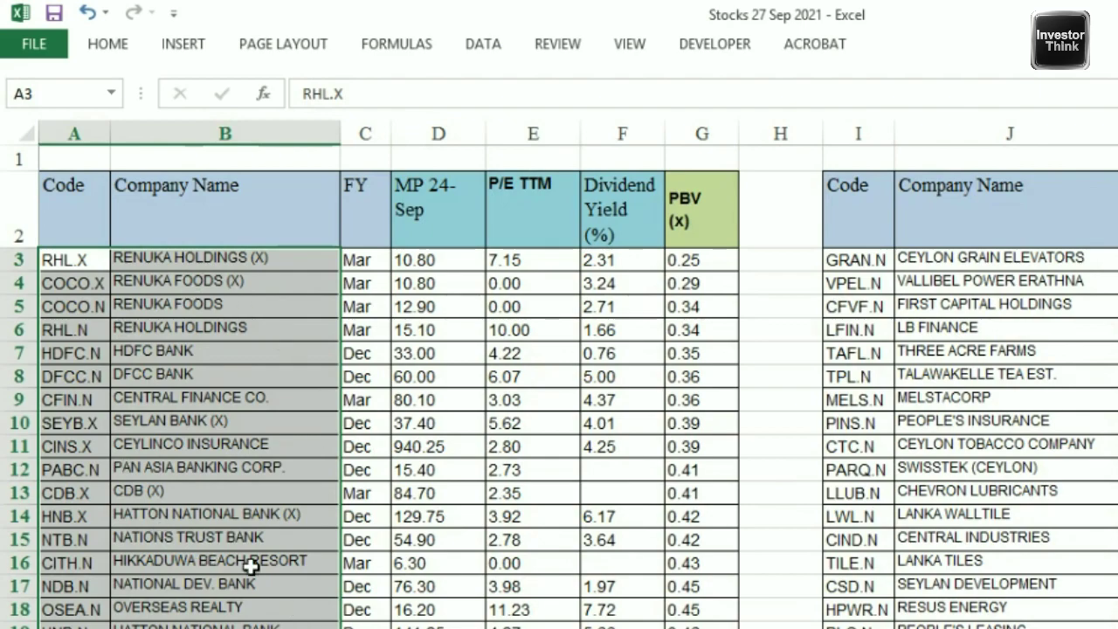
pyautogui.scroll(-1, 309, 362)
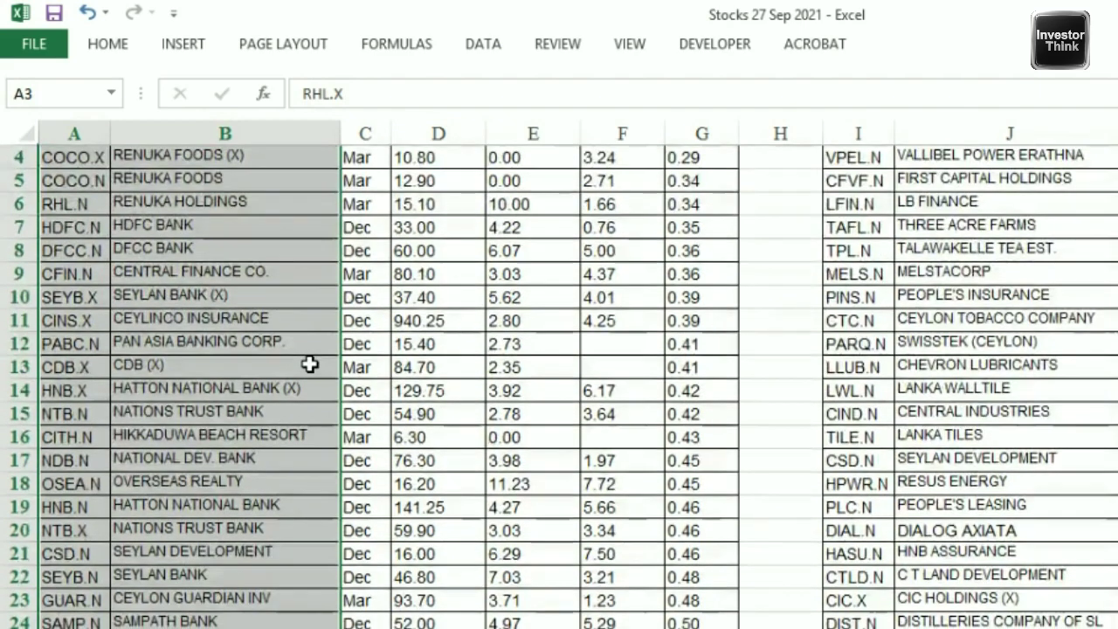
pyautogui.scroll(-3, 309, 364)
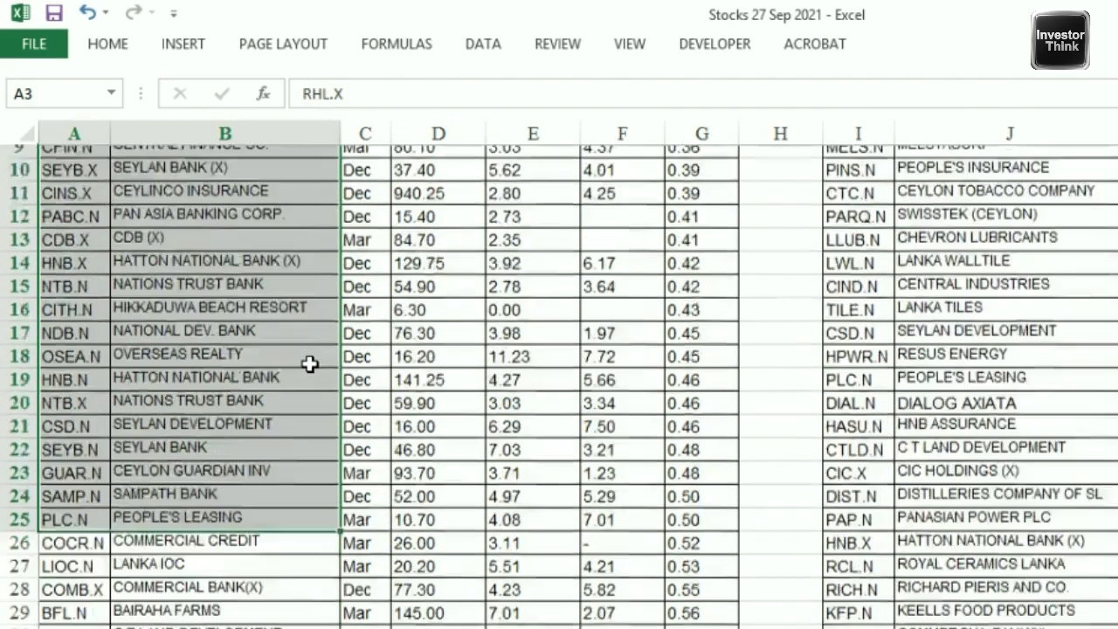
pyautogui.scroll(4, 310, 364)
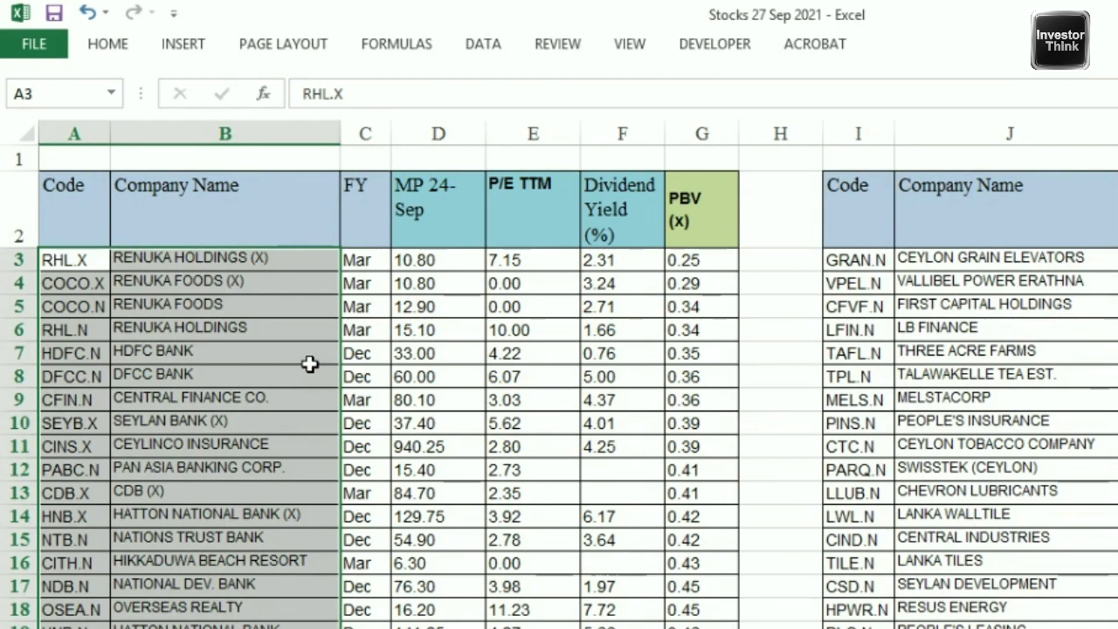
# - Examine the remaining rows of the PBV table, comparing financial year, price, P/E and dividend yield
pyautogui.click(355, 357)
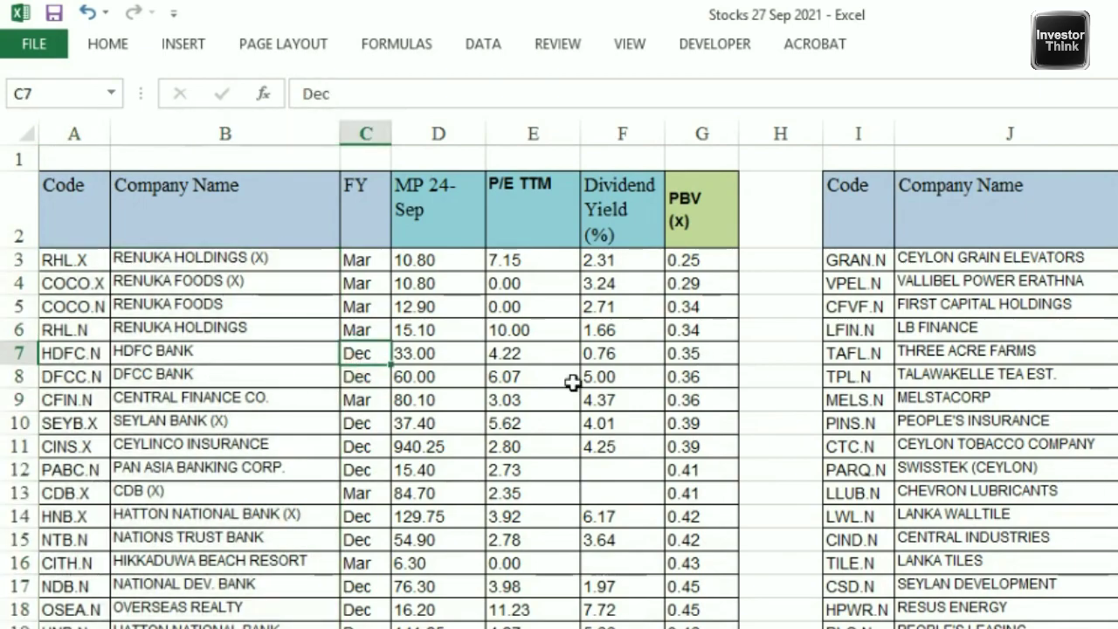
pyautogui.scroll(-6, 154, 459)
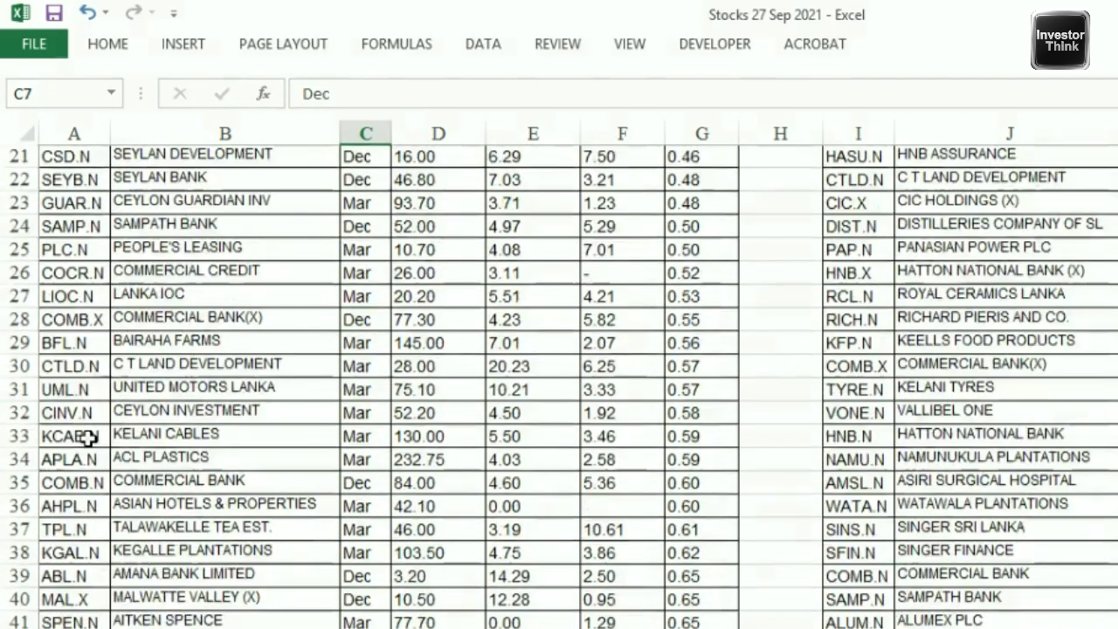
pyautogui.scroll(-3, 90, 438)
pyautogui.scroll(10, 87, 451)
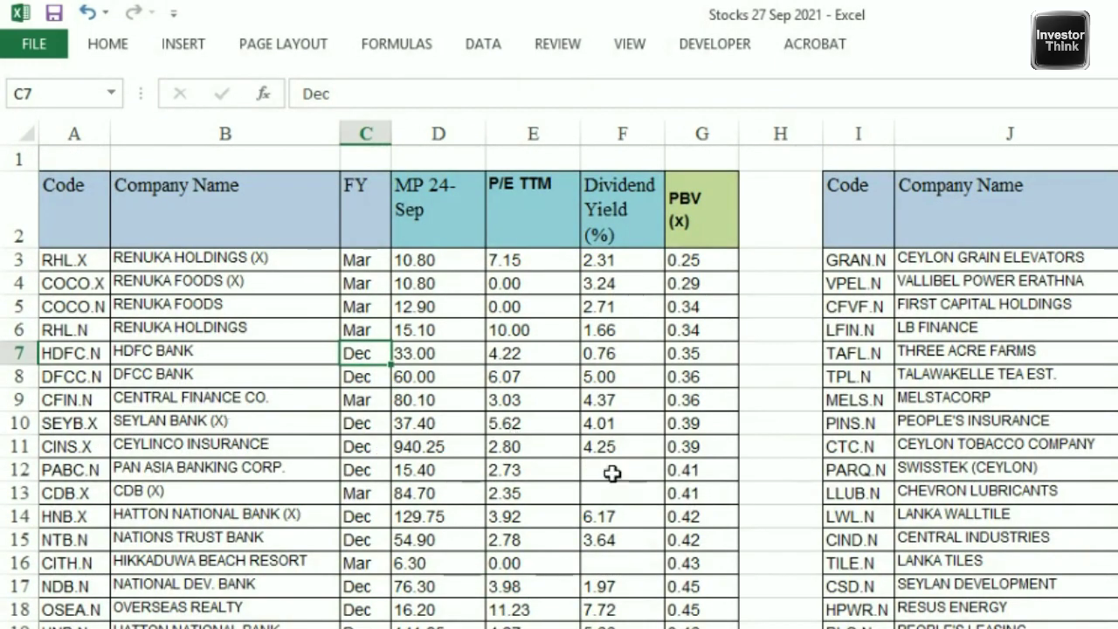
pyautogui.scroll(-7, 647, 590)
pyautogui.scroll(7, 676, 586)
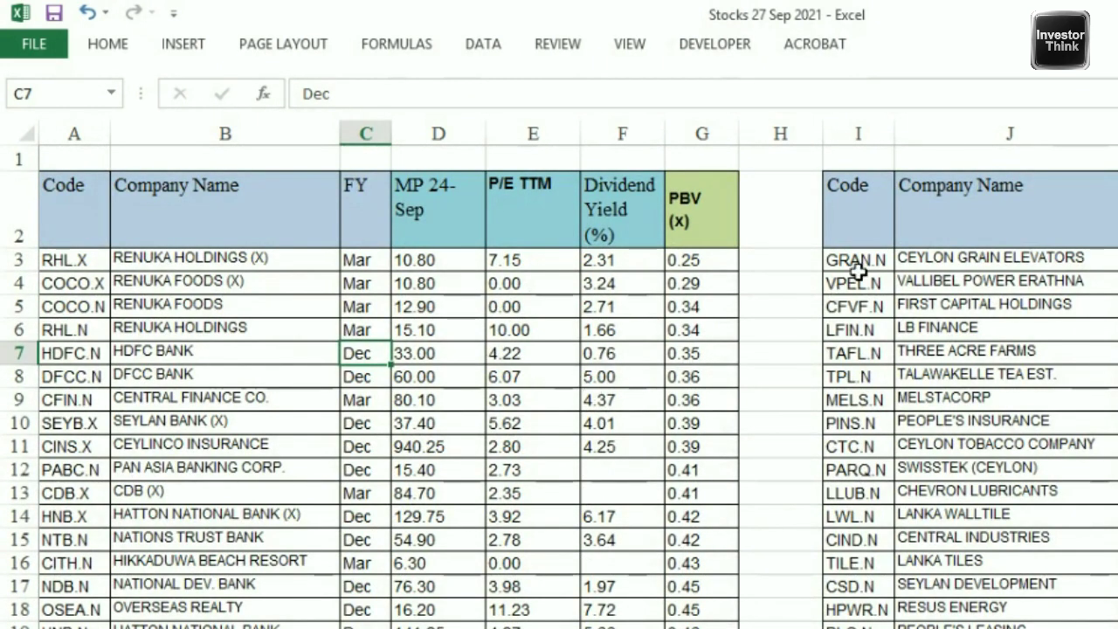
# - Highlight the headings and first row of the dividend yield table in I2:O3 and read through its companies
pyautogui.moveTo(860, 206); pyautogui.dragTo(1114, 262)
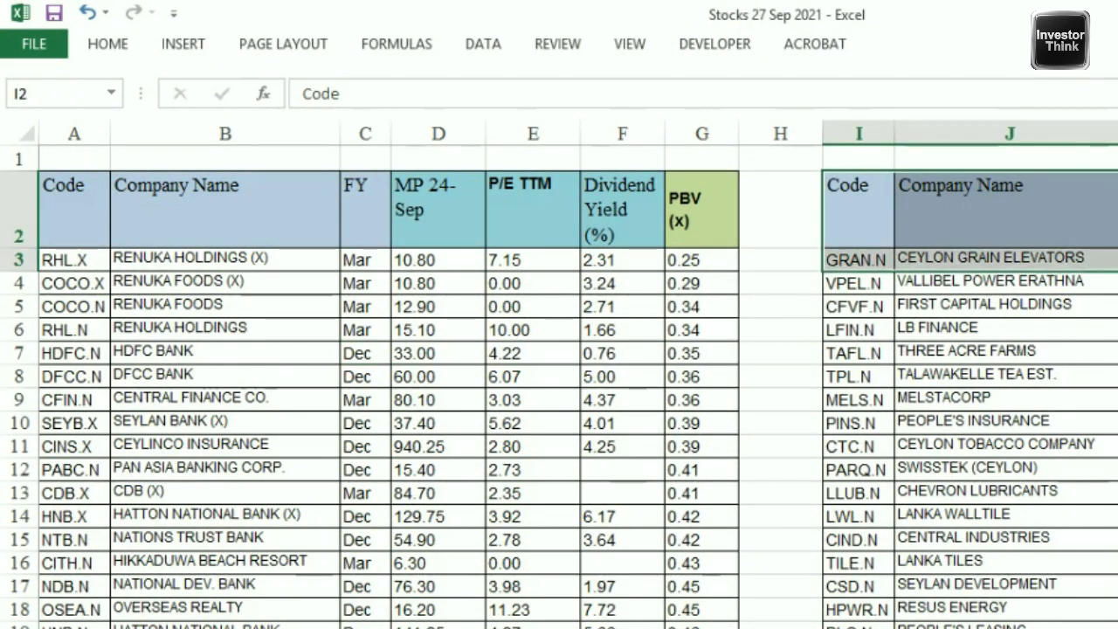
pyautogui.hscroll(4, 547, 358)
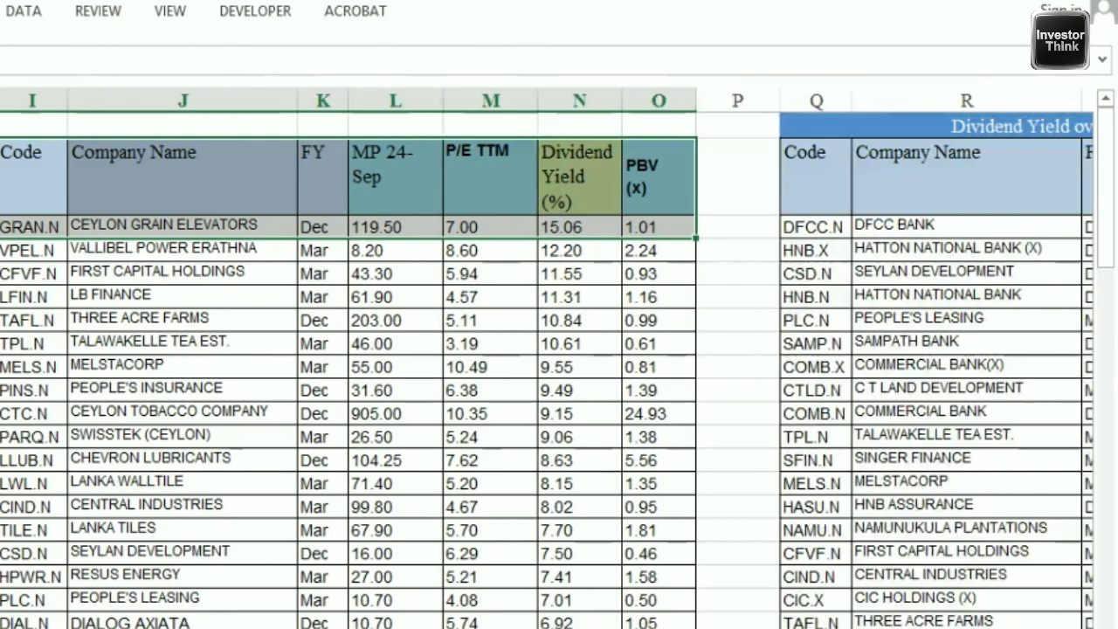
pyautogui.scroll(-5, 424, 528)
pyautogui.scroll(-3, 423, 528)
pyautogui.scroll(8, 425, 532)
# - Highlight the Ceylon Grain Elevators row, I3:O3, in the dividend yield table
pyautogui.click(305, 364)
pyautogui.moveTo(44, 225); pyautogui.dragTo(664, 229)
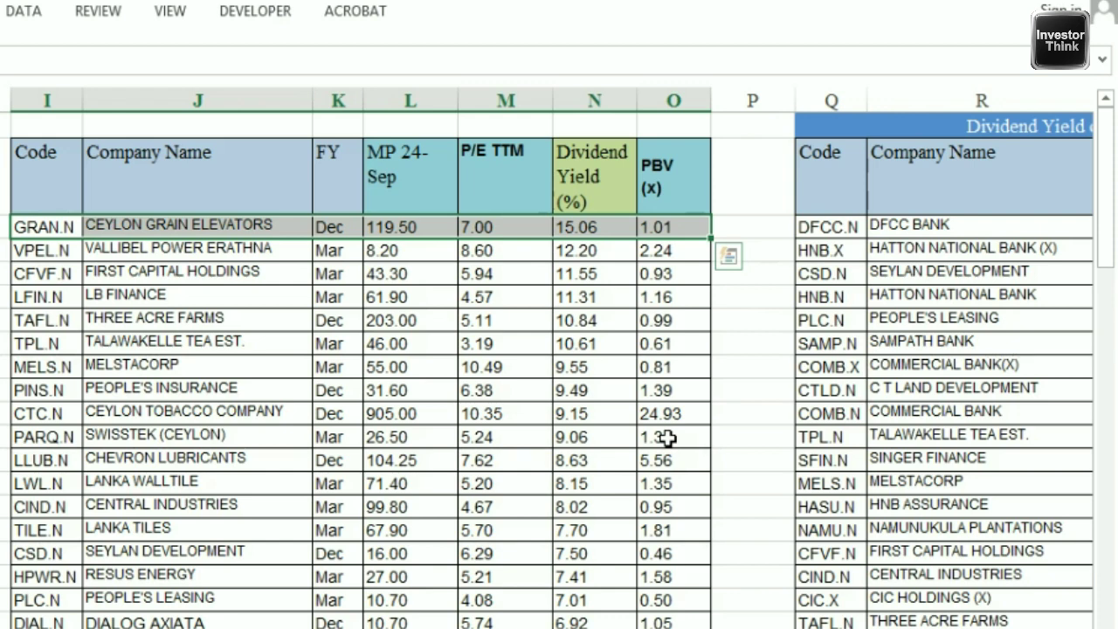
pyautogui.press('Escape')
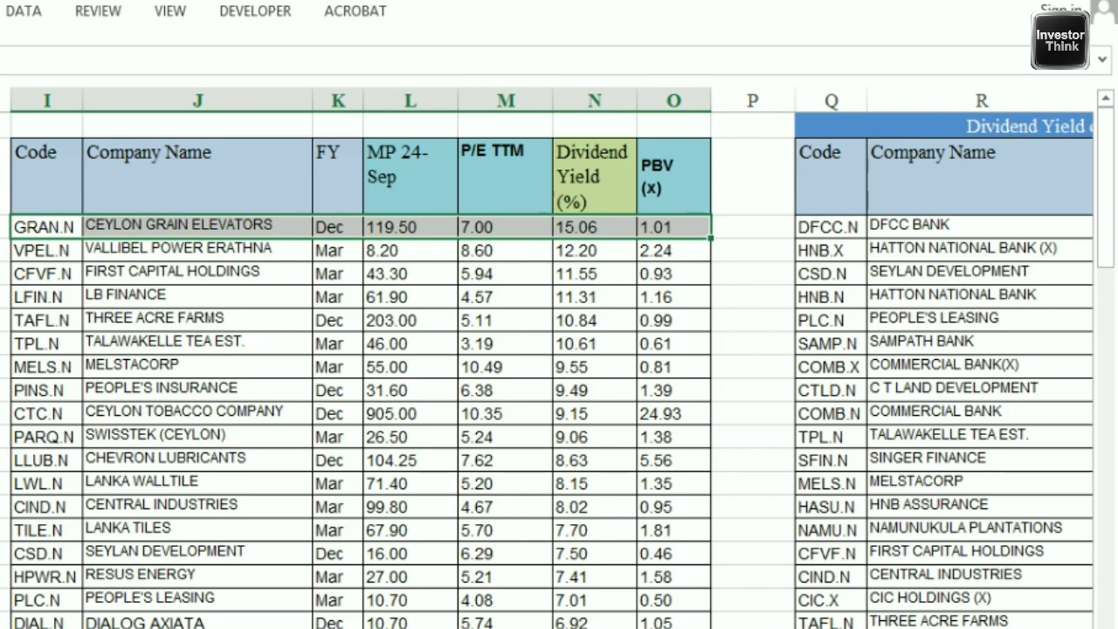
# - Examine the stocks in the "Dividend Yield over 5% AND PBV below 1.5" table down to its last row
pyautogui.hscroll(4, 735, 547)
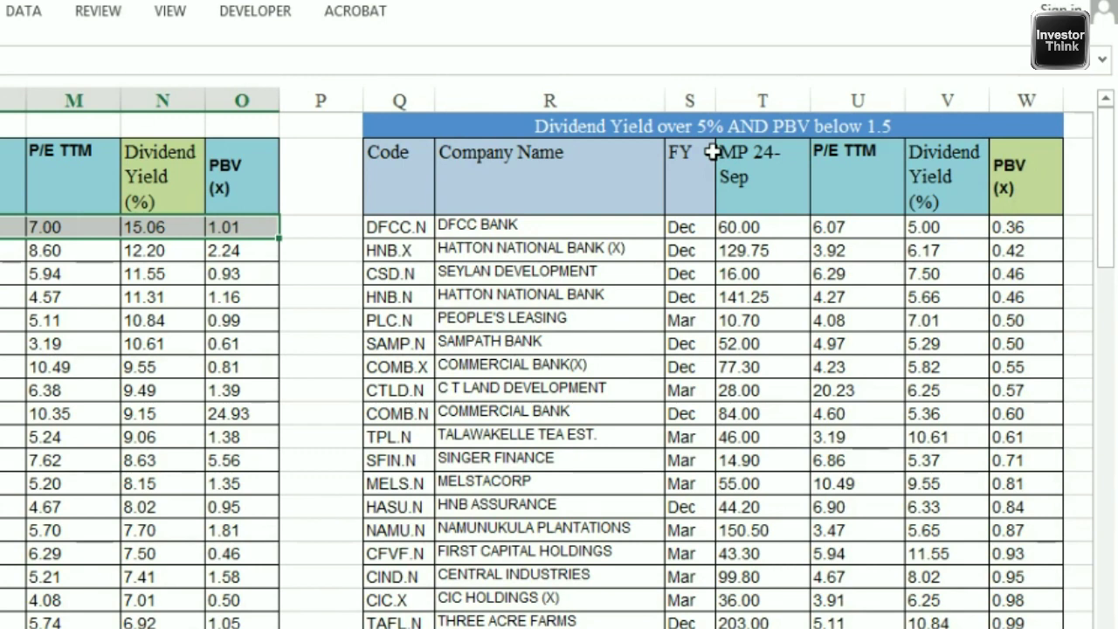
pyautogui.scroll(-5, 773, 506)
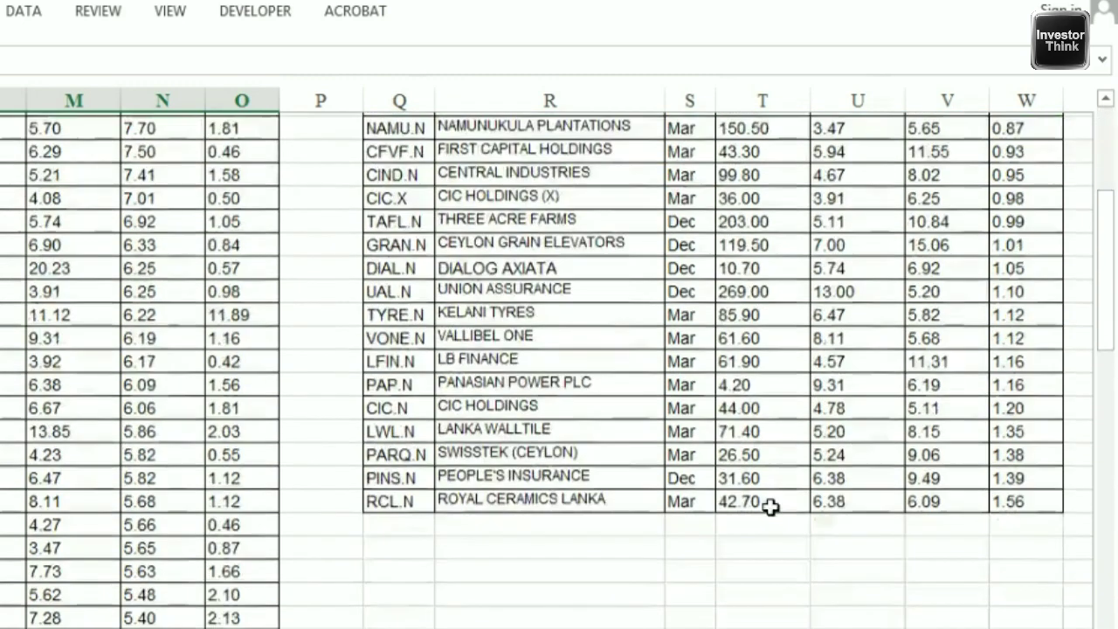
pyautogui.scroll(5, 786, 506)
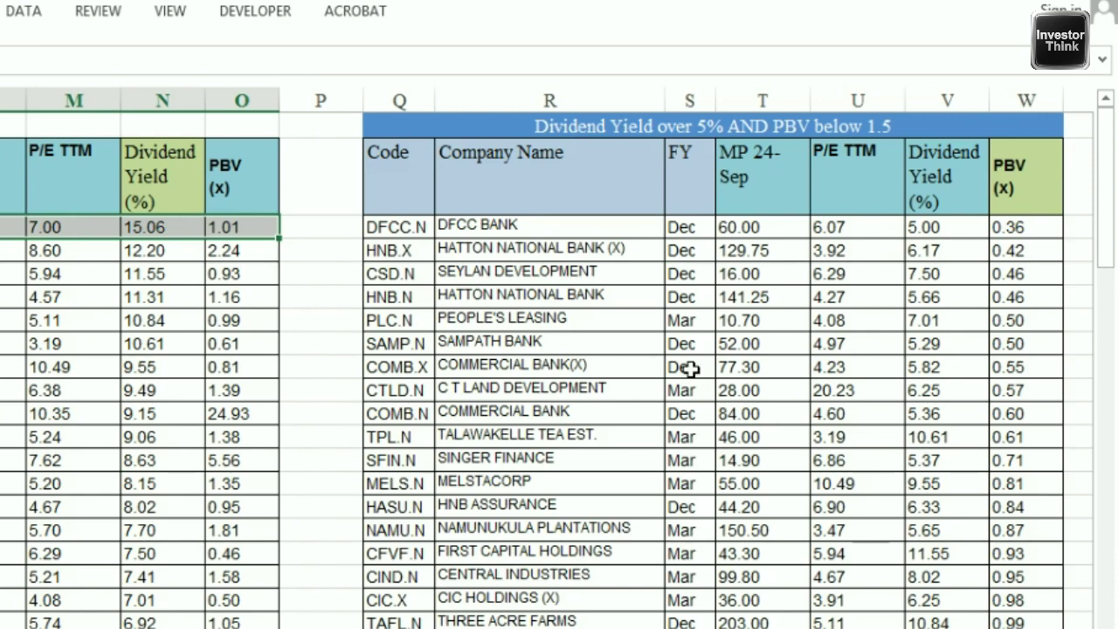
pyautogui.scroll(-2, 690, 369)
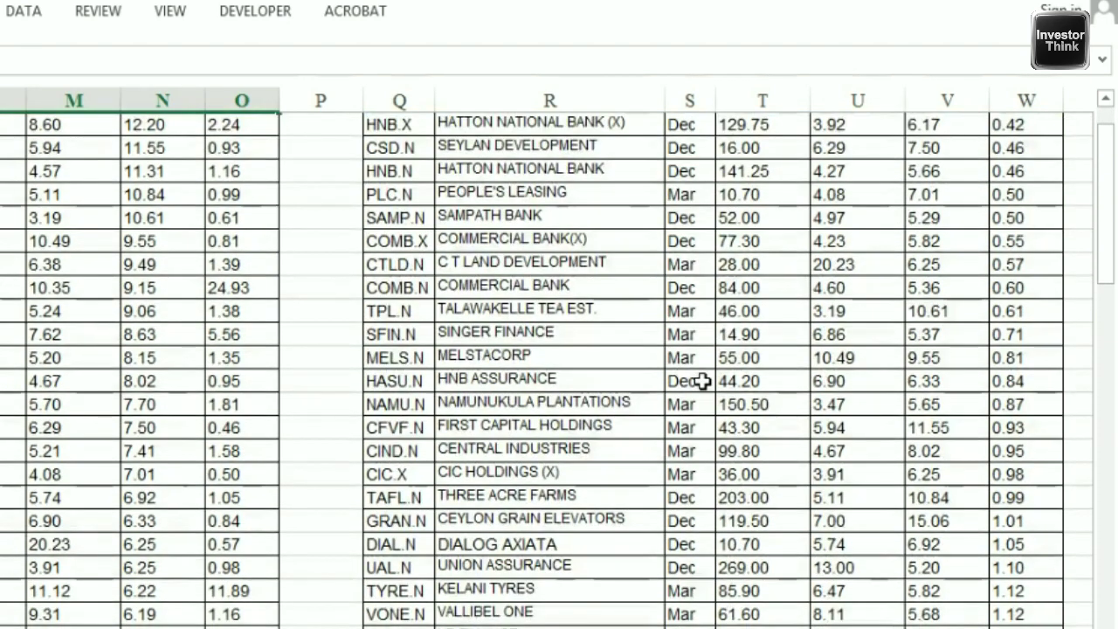
pyautogui.scroll(2, 691, 381)
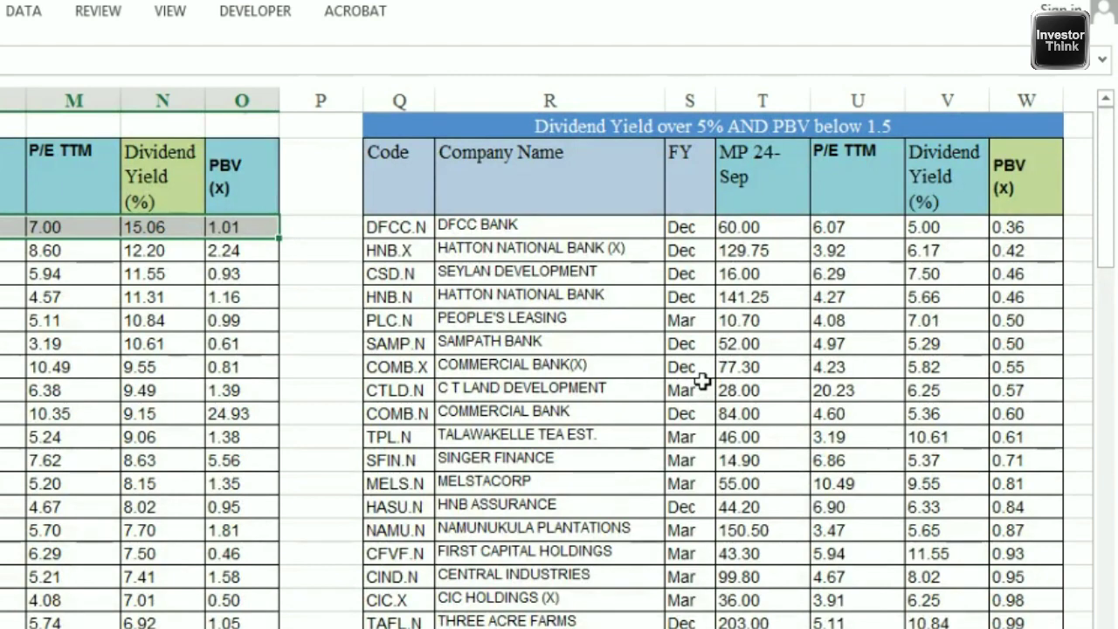